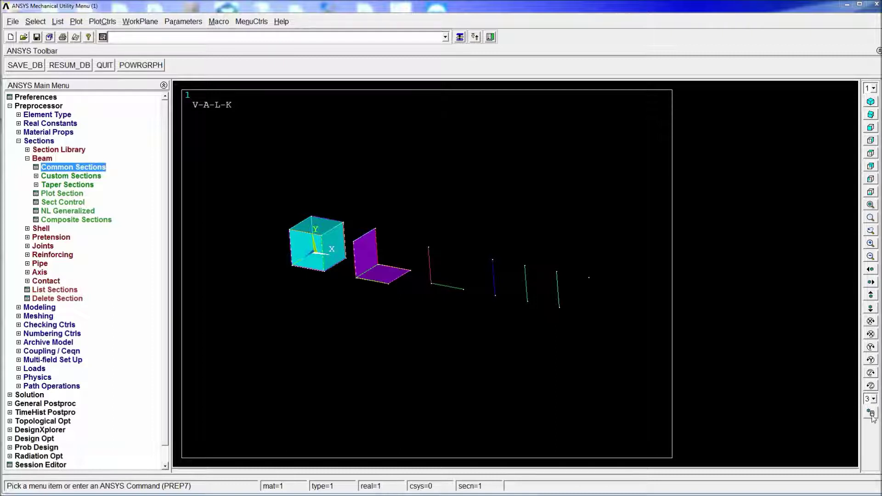
Step: Zoom, turn and pan the unmeshed model, then bring up the /ESHAPE help page
{"action": "middle_click_drag", "start_coordinate": [512, 335], "coordinate": [406, 309], "text": "ctrl"}
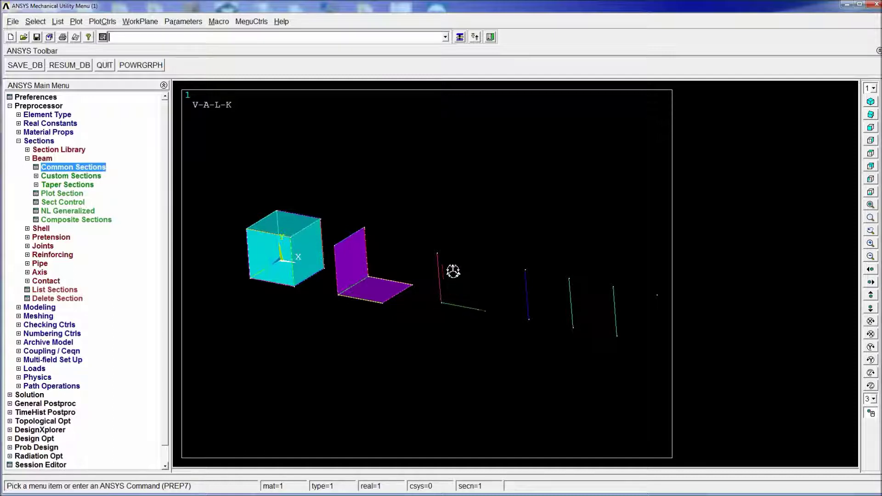
{"action": "right_click_drag", "start_coordinate": [486, 303], "coordinate": [505, 303], "text": "ctrl"}
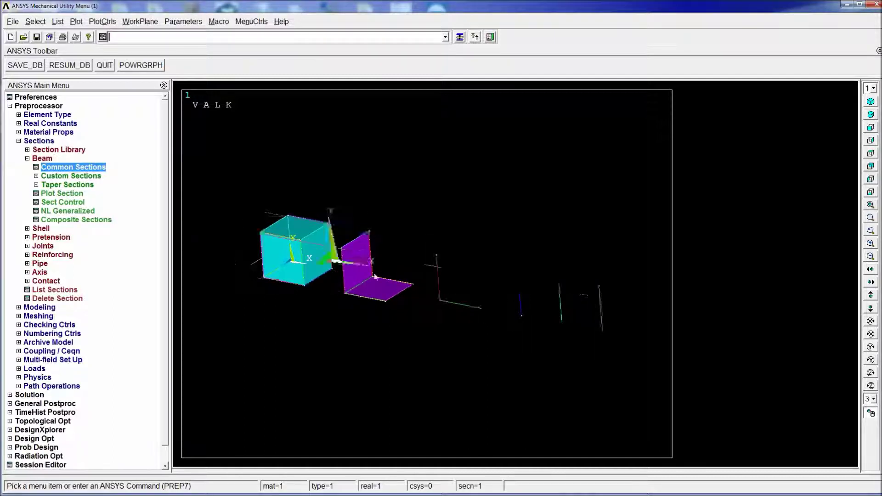
{"action": "left_click_drag", "start_coordinate": [505, 304], "coordinate": [425, 292], "text": "ctrl"}
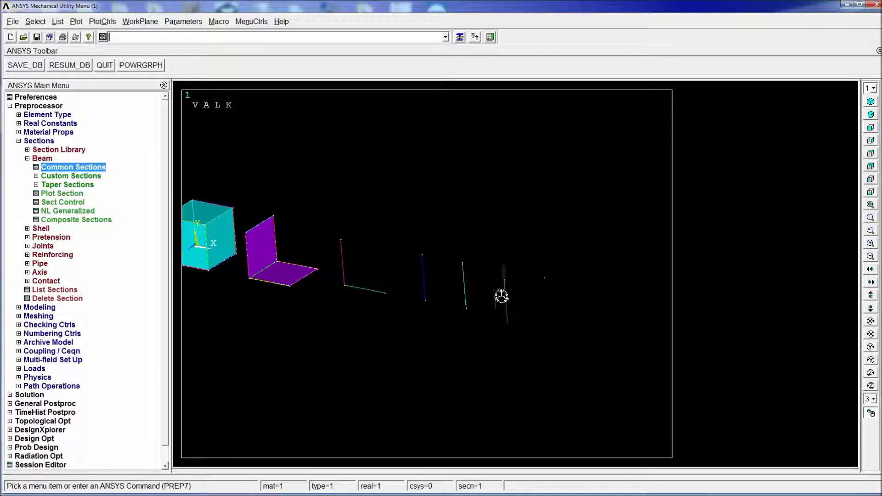
{"action": "right_click_drag", "start_coordinate": [508, 307], "coordinate": [523, 287], "text": "ctrl"}
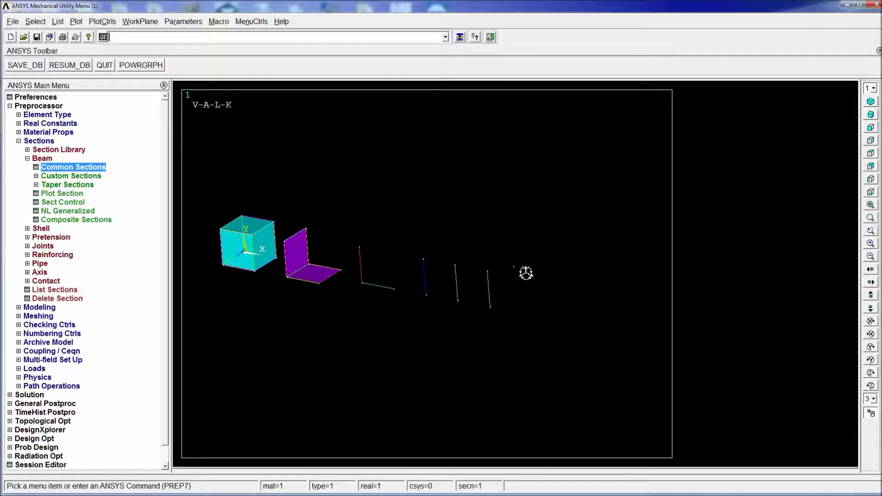
{"action": "left_click_drag", "start_coordinate": [370, 309], "coordinate": [437, 327], "text": "ctrl"}
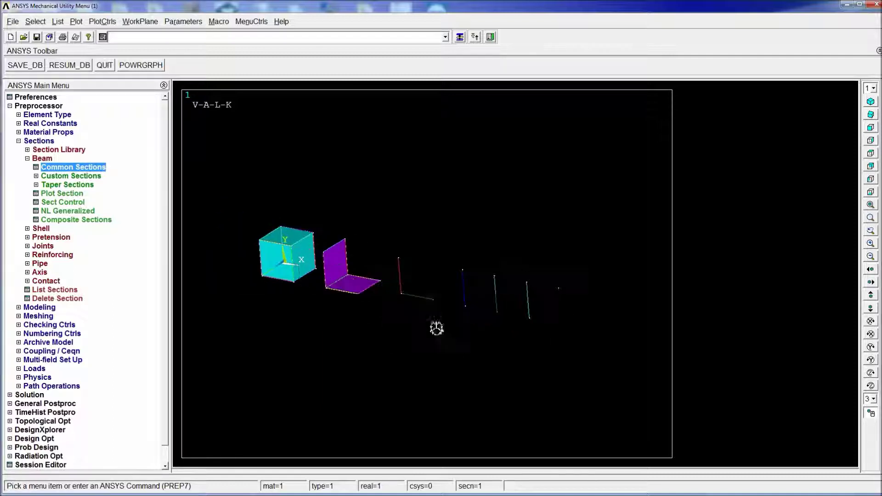
{"action": "mouse_move", "coordinate": [316, 494]}
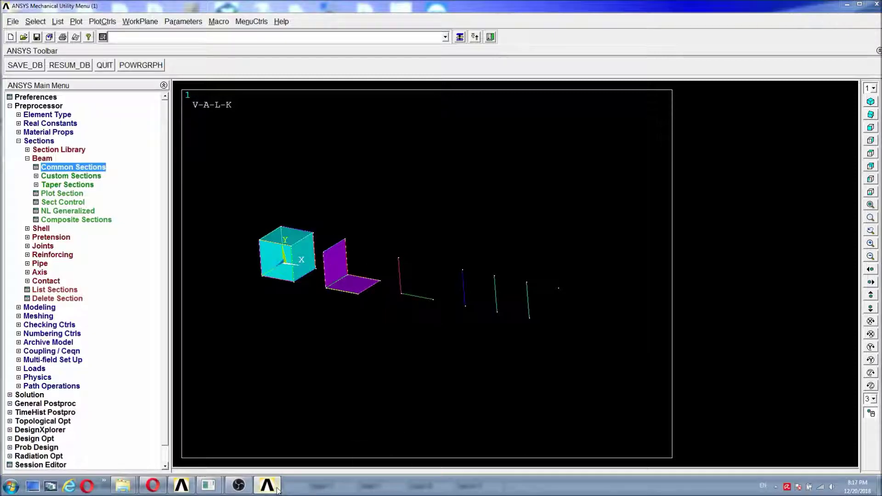
{"action": "key", "text": "alt+Tab"}
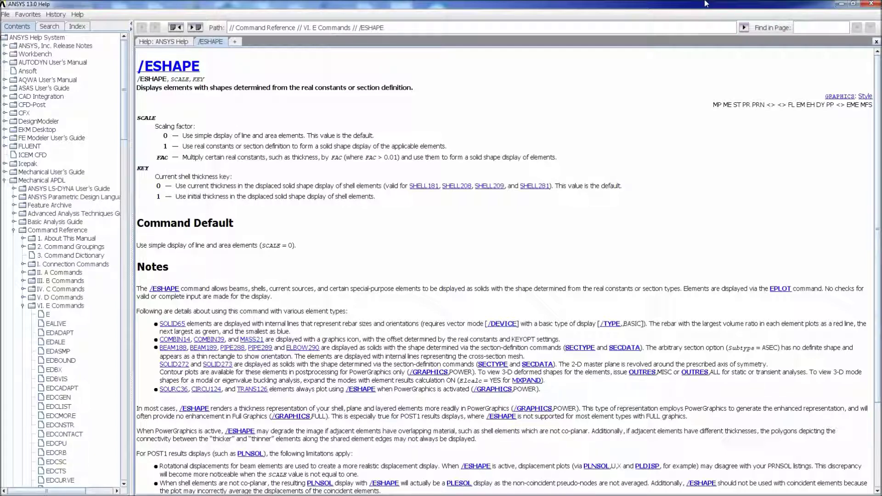
Step: Minimize the /ESHAPE help page to return to the Mechanical APDL model
{"action": "key", "text": "super+Down"}
{"action": "key", "text": "super+Down"}
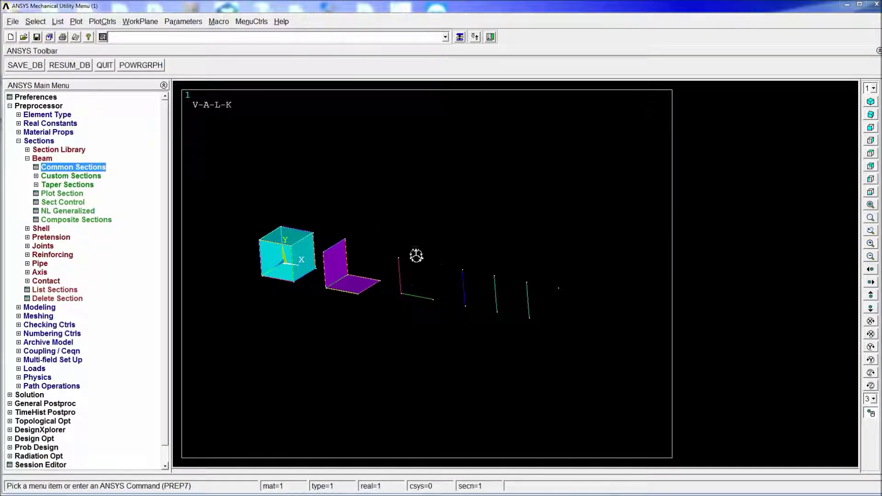
Step: Sweep-mesh the picked cube volume with VSWEEP,P into a 3×3×3 brick grid
{"action": "left_click_drag", "start_coordinate": [370, 296], "coordinate": [408, 307], "text": "ctrl"}
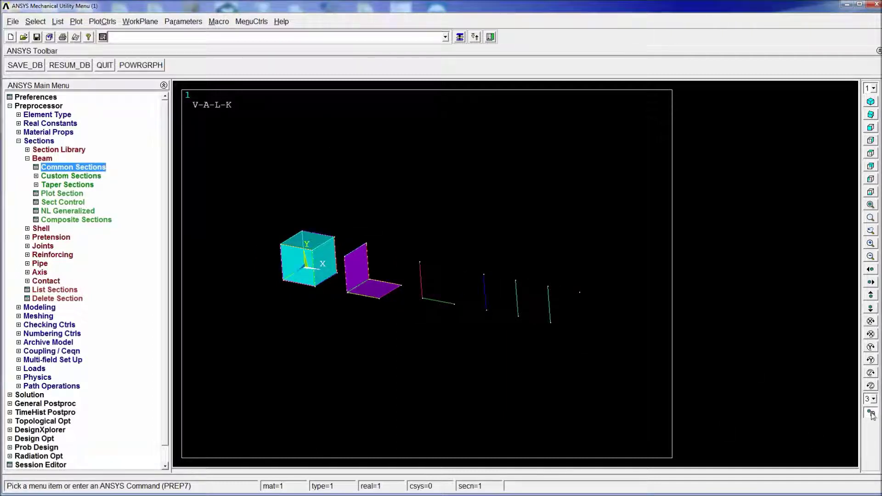
{"action": "middle_click_drag", "start_coordinate": [504, 311], "coordinate": [399, 308], "text": "ctrl"}
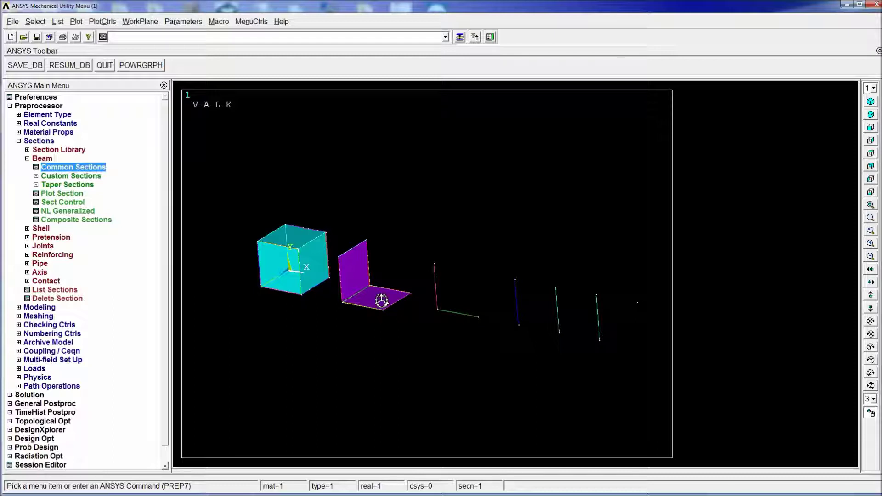
{"action": "type", "text": "vme"}
{"action": "key", "text": "BackSpace"}
{"action": "key", "text": "BackSpace"}
{"action": "key", "text": "BackSpace"}
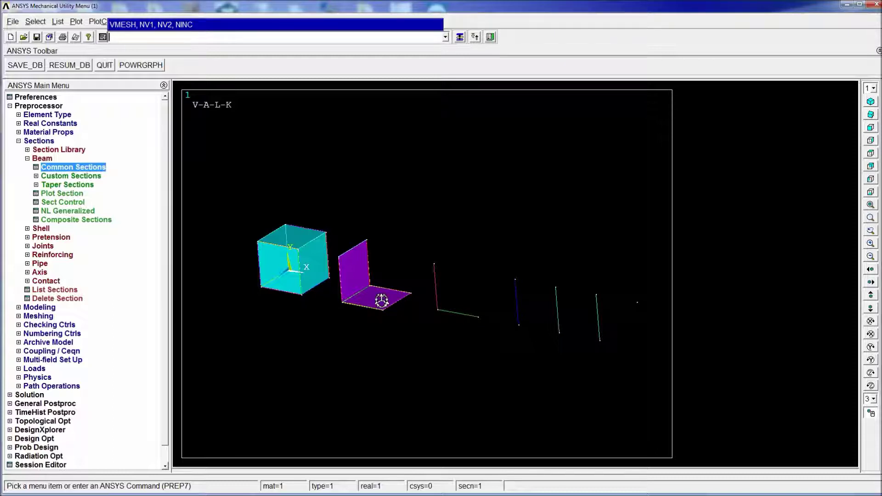
{"action": "type", "text": "vsee.p"}
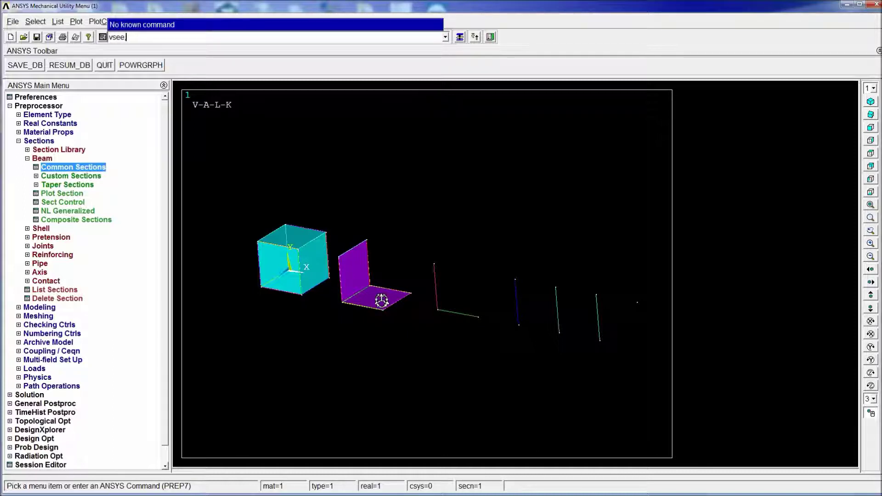
{"action": "key", "text": "BackSpace"}
{"action": "key", "text": "BackSpace"}
{"action": "type", "text": "wee,p"}
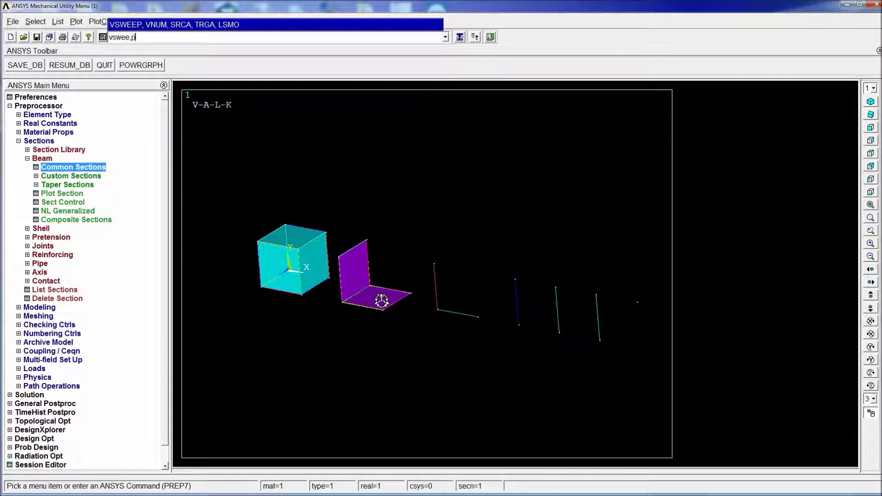
{"action": "key", "text": "Return"}
{"action": "left_click", "coordinate": [294, 262]}
{"action": "middle_click", "coordinate": [309, 271]}
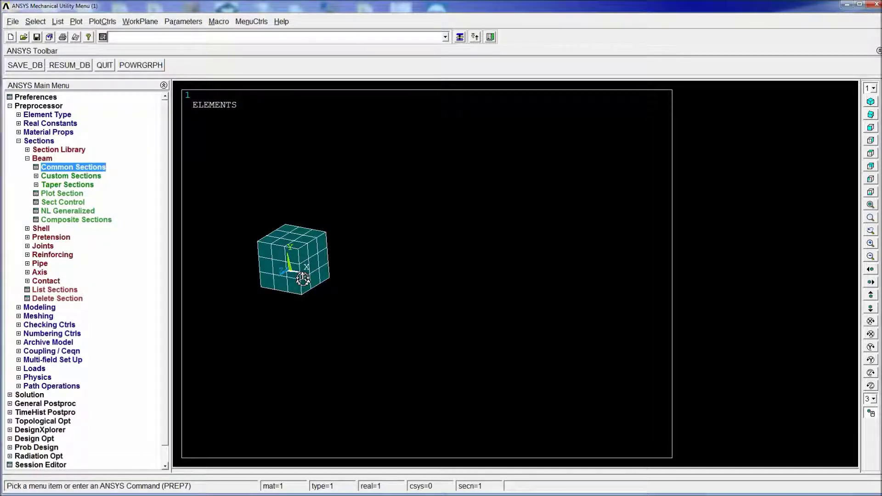
Step: Plot the areas and mesh both L-shaped areas with AMESH
{"action": "type", "text": "aplot"}
{"action": "key", "text": "Return"}
{"action": "type", "text": "amesh,p"}
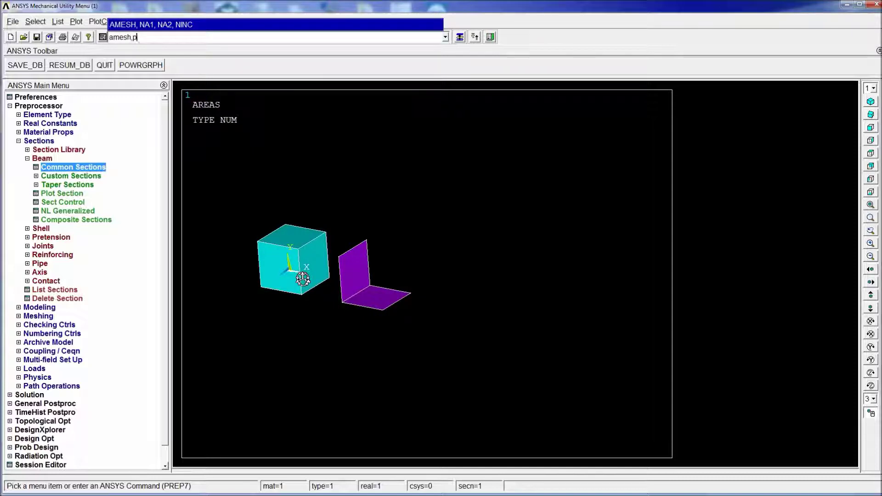
{"action": "key", "text": "Return"}
{"action": "left_click", "coordinate": [370, 275]}
{"action": "left_click", "coordinate": [369, 289]}
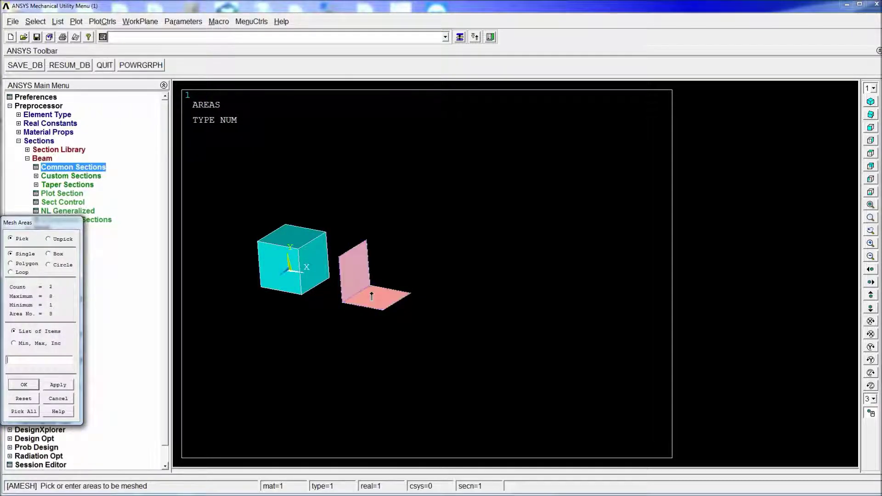
{"action": "middle_click", "coordinate": [372, 295]}
{"action": "right_click_drag", "start_coordinate": [373, 295], "coordinate": [370, 294], "text": "ctrl"}
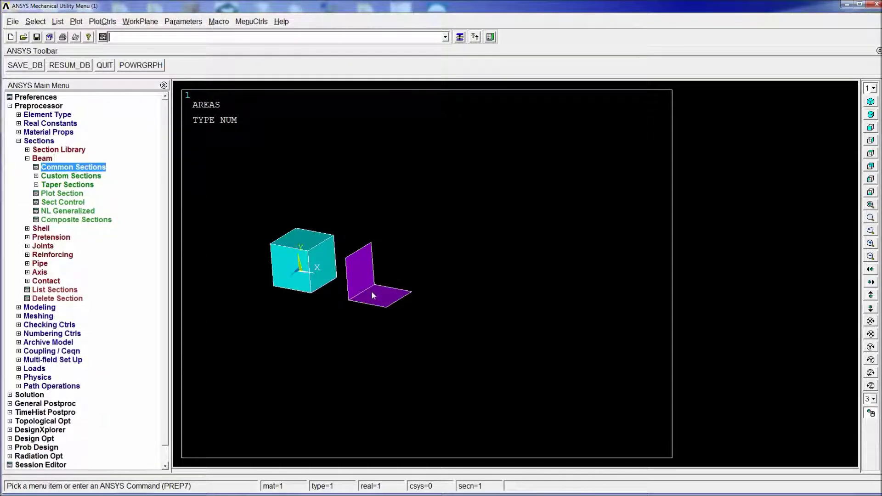
Step: Plot the lines and mesh the two L-beam lines and three spring/damper lines with LMESH,P
{"action": "type", "text": "lplot"}
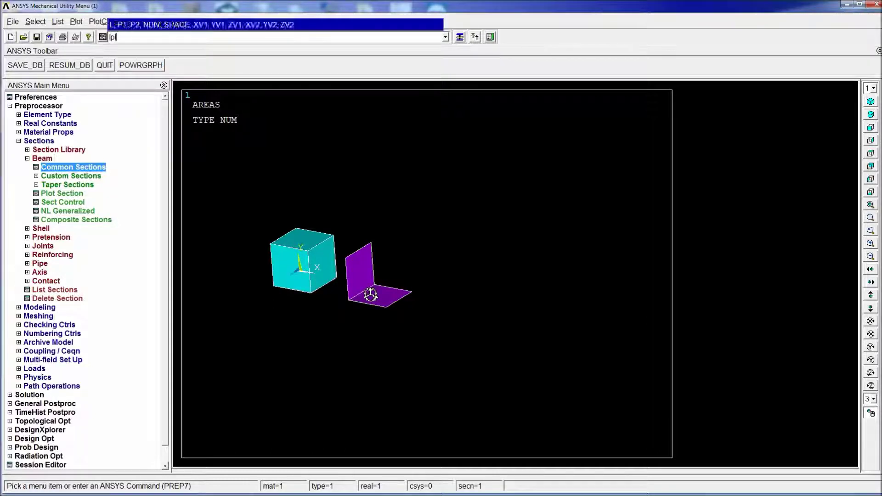
{"action": "key", "text": "Return"}
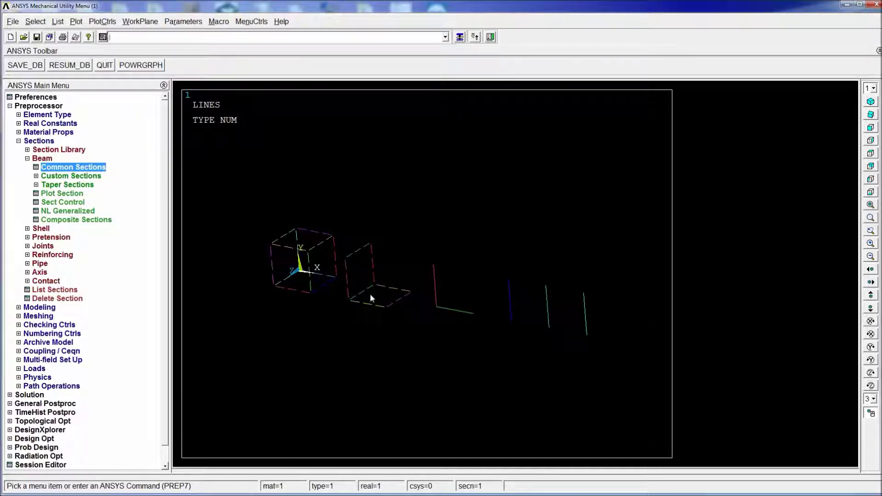
{"action": "type", "text": "lmesh,p"}
{"action": "key", "text": "Return"}
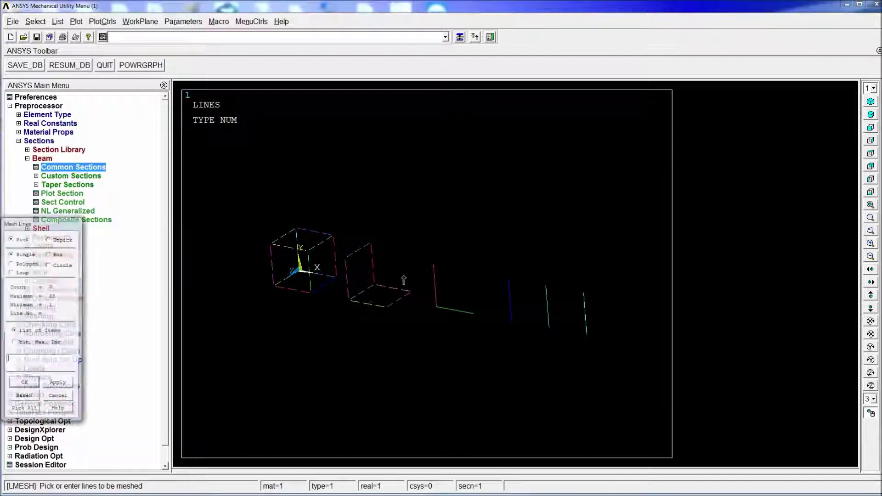
{"action": "left_click", "coordinate": [434, 283]}
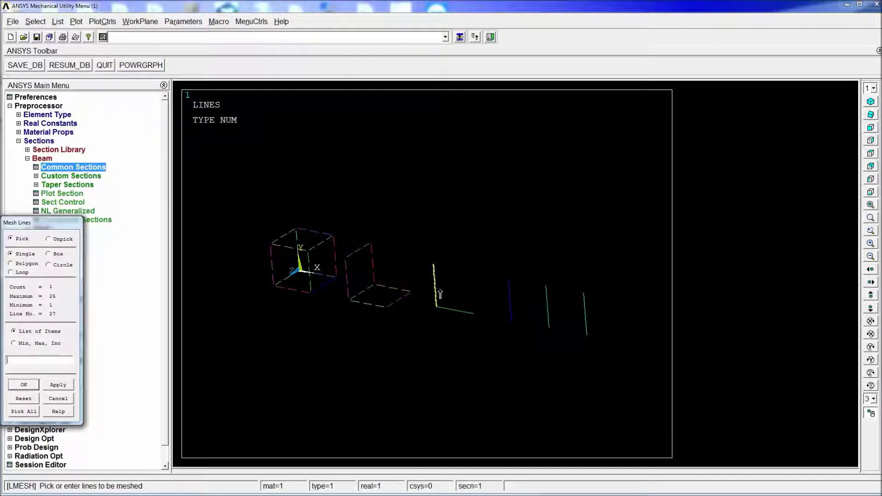
{"action": "left_click", "coordinate": [455, 311]}
{"action": "right_click", "coordinate": [503, 301]}
{"action": "right_click", "coordinate": [503, 301]}
{"action": "left_click", "coordinate": [509, 301]}
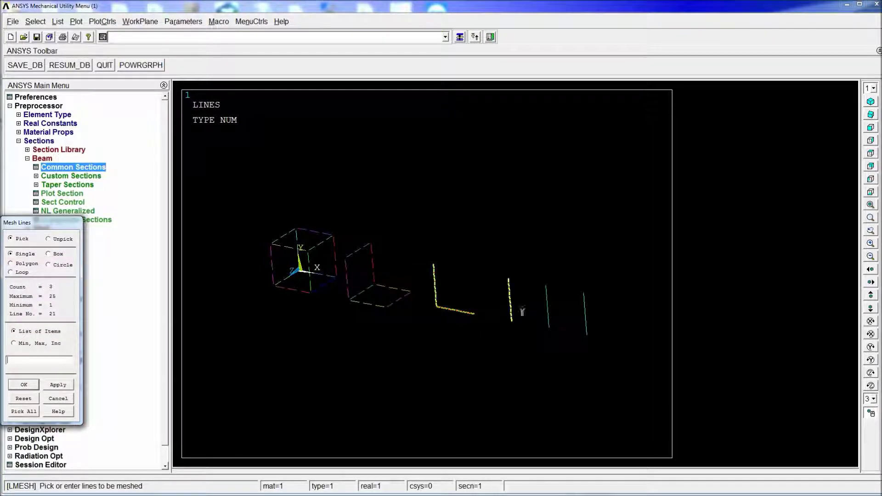
{"action": "left_click", "coordinate": [547, 306]}
{"action": "left_click", "coordinate": [585, 314]}
{"action": "middle_click", "coordinate": [587, 323]}
Step: Replot the lines and mesh the mass keypoint with KMESH
{"action": "type", "text": "lplot"}
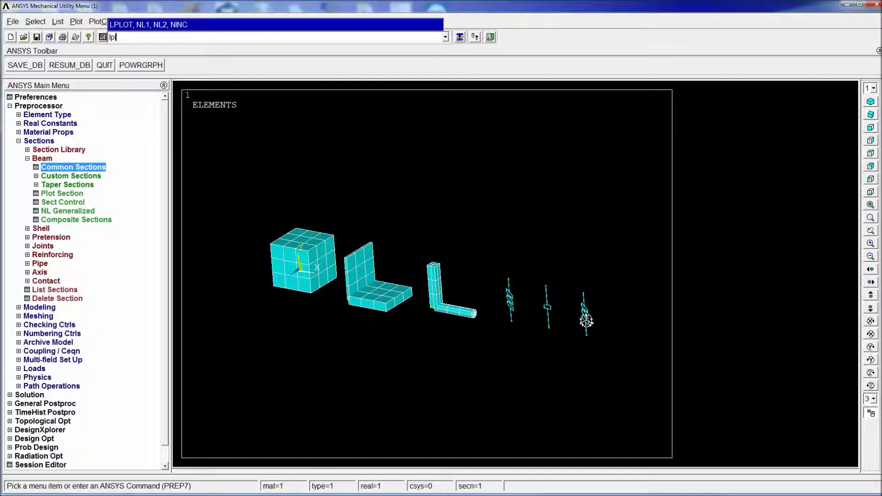
{"action": "key", "text": "Return"}
{"action": "right_click_drag", "start_coordinate": [587, 324], "coordinate": [604, 307], "text": "ctrl"}
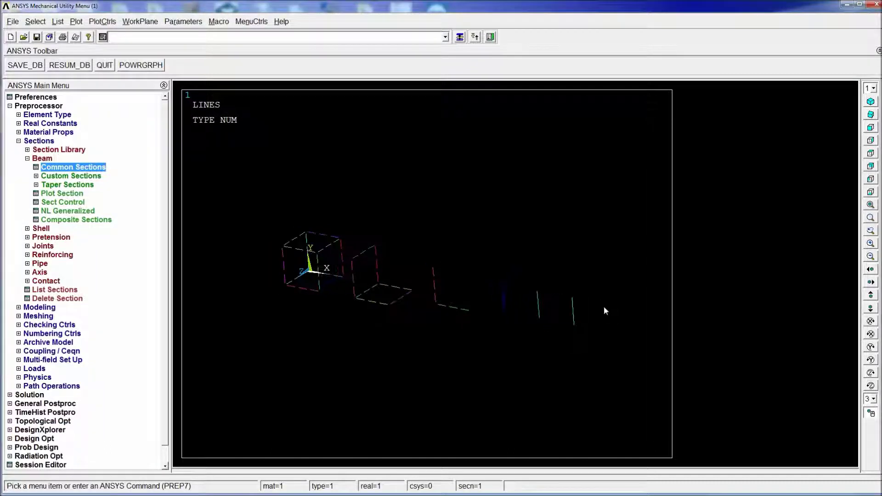
{"action": "type", "text": "k"}
{"action": "type", "text": "mesh"}
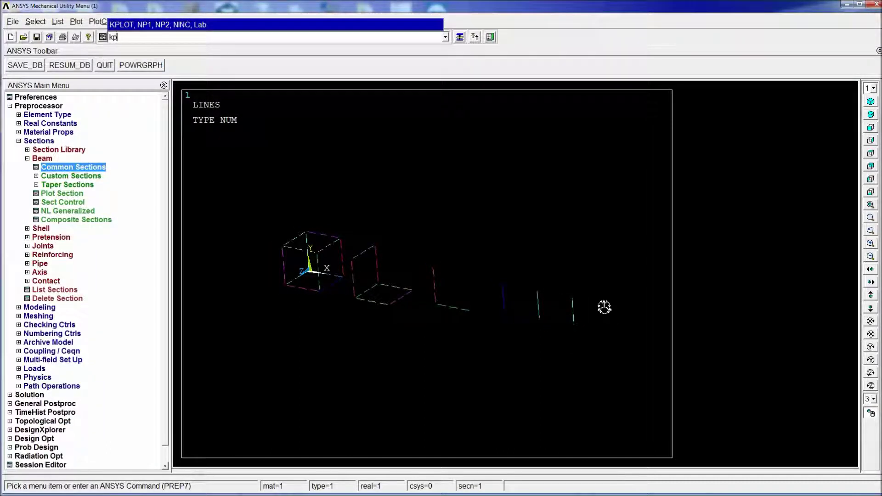
{"action": "key", "text": "Return"}
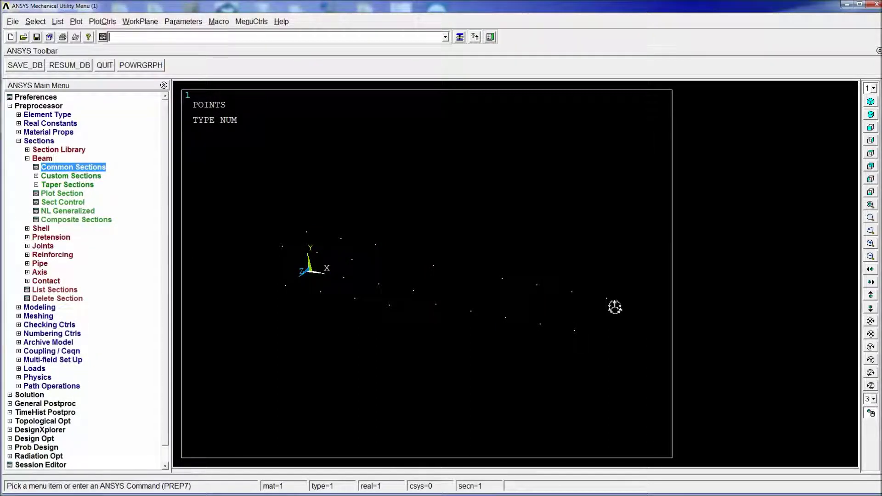
Step: Apply an /ESHAPE display setting and plot the elements with EPLOT
{"action": "type", "text": "/esh"}
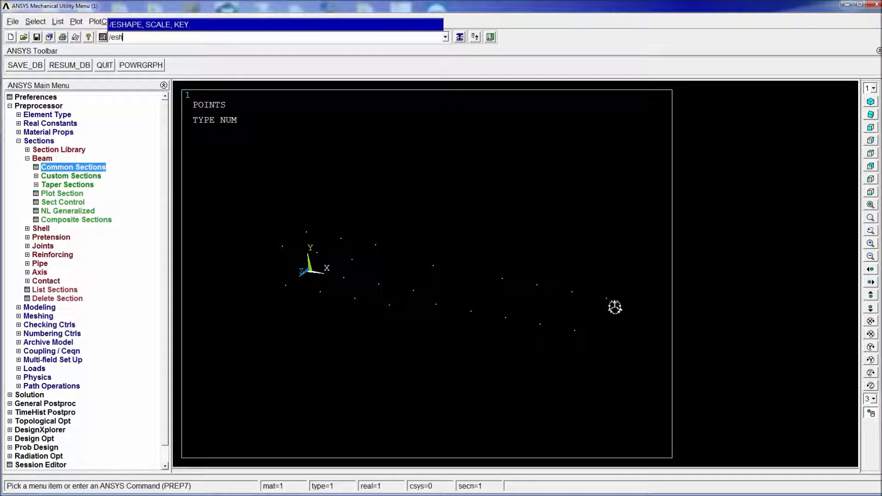
{"action": "type", "text": "ape1"}
{"action": "key", "text": "BackSpace"}
{"action": "key", "text": "Return"}
{"action": "type", "text": "eplot"}
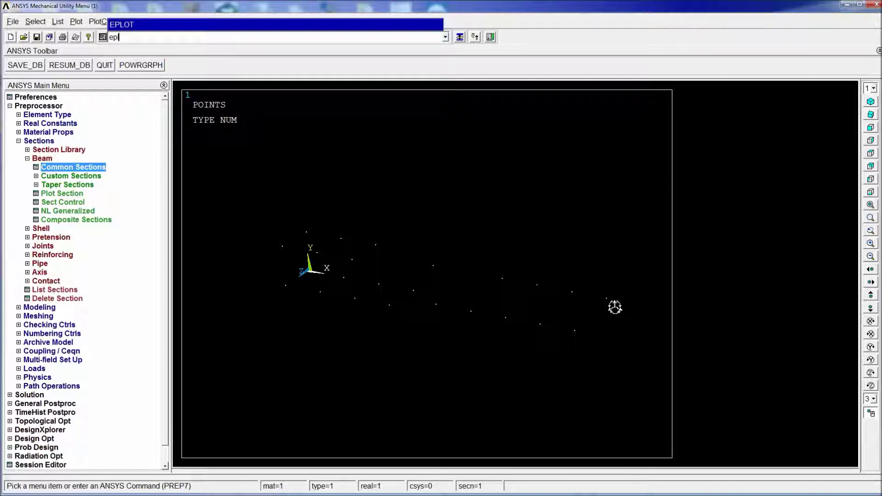
{"action": "key", "text": "Return"}
{"action": "left_click_drag", "start_coordinate": [507, 307], "coordinate": [432, 306], "text": "ctrl"}
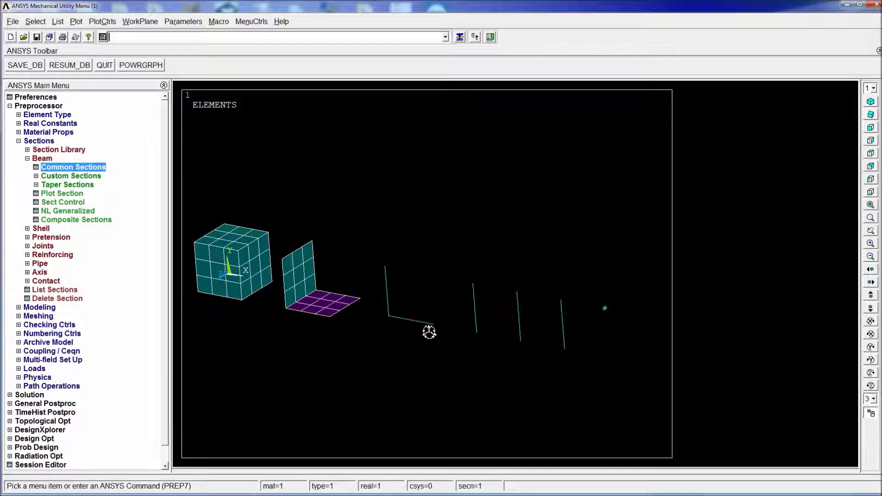
Step: Replot the lines, then the meshed elements, and begin entering /ESHAPE,1
{"action": "key", "text": "ctrl+v"}
{"action": "key", "text": "Return"}
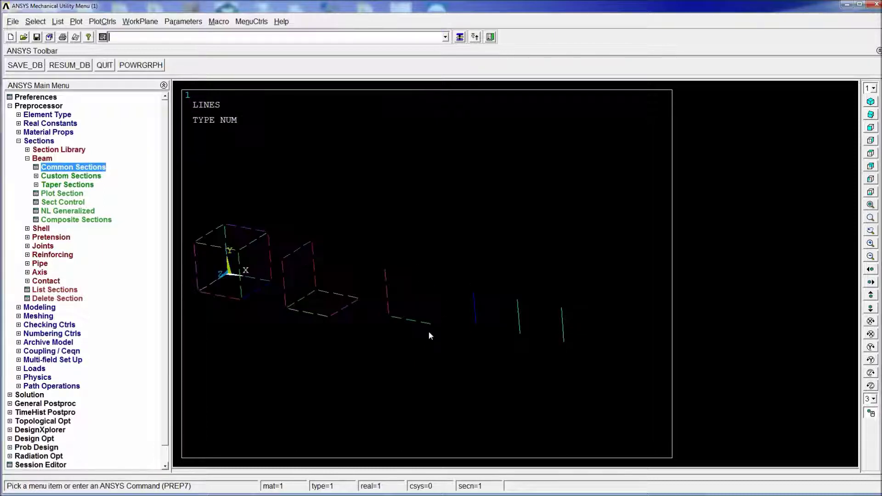
{"action": "key", "text": "ctrl+v"}
{"action": "key", "text": "Return"}
{"action": "type", "text": "eplot"}
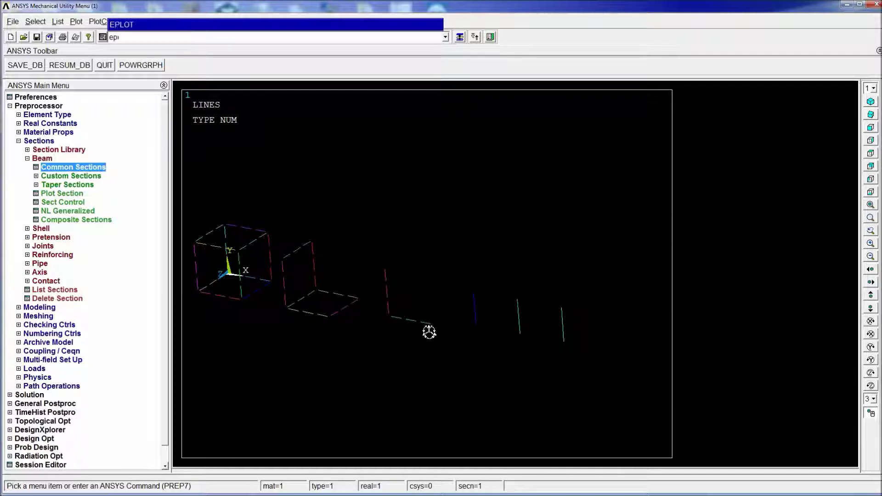
{"action": "key", "text": "Return"}
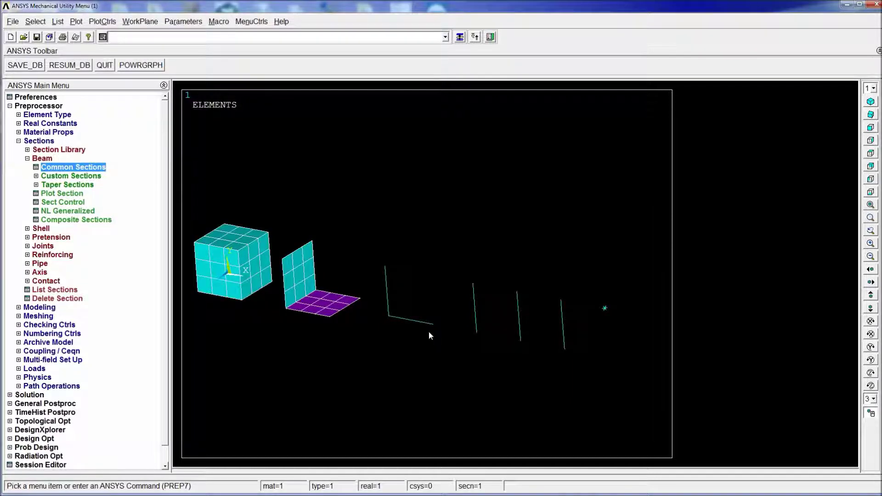
{"action": "type", "text": "/eshape,1,1"}
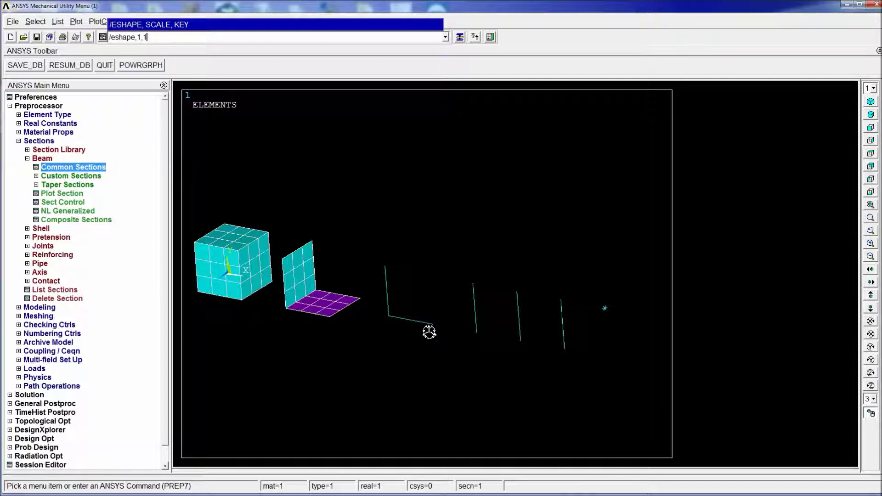
Step: Turn on element shapes with /ESHAPE,1 and zoom in on the shaped model in dynamic mode
{"action": "key", "text": "Return"}
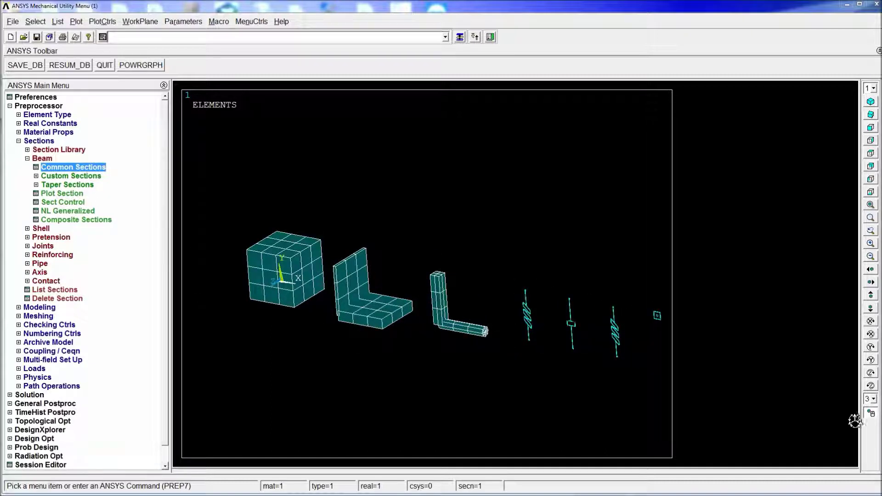
{"action": "left_click", "coordinate": [870, 415]}
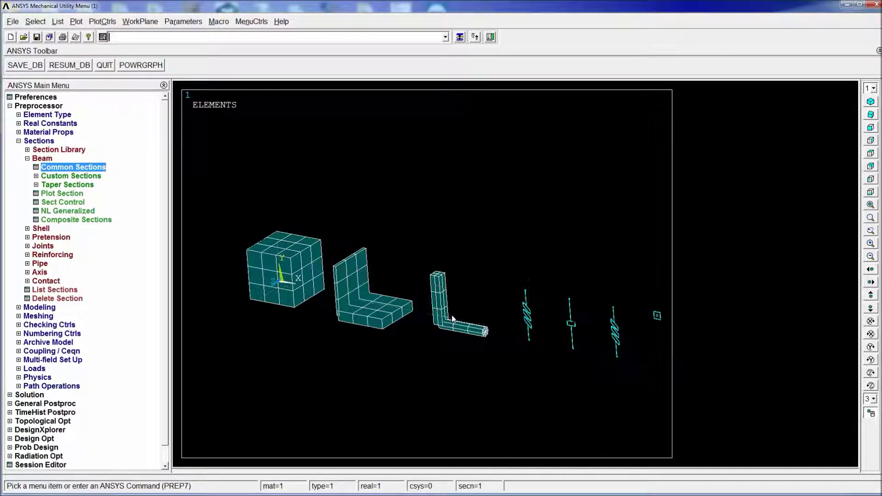
{"action": "middle_click_drag", "start_coordinate": [448, 317], "coordinate": [296, 316]}
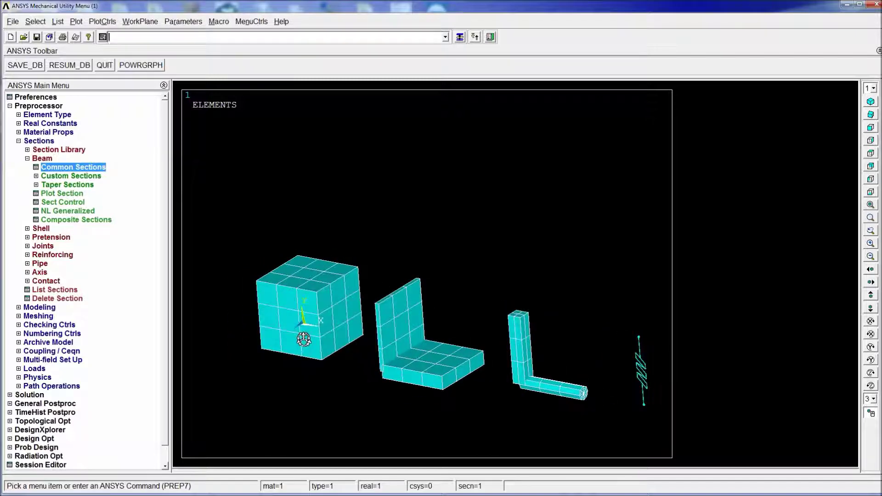
Step: Pan, zoom and rotate to enlarge the solid L-beam, spring and damper elements
{"action": "left_click_drag", "start_coordinate": [303, 340], "coordinate": [329, 325], "text": "ctrl"}
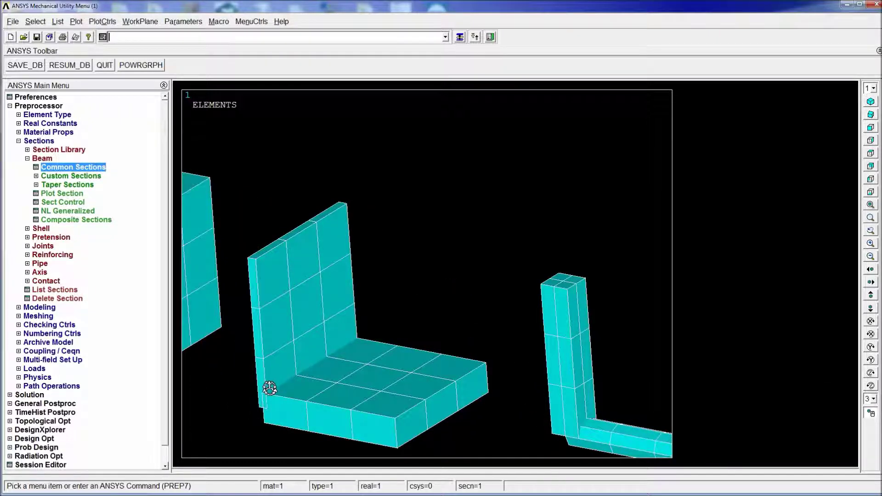
{"action": "scroll", "coordinate": [270, 388], "scroll_direction": "down", "scroll_amount": 2}
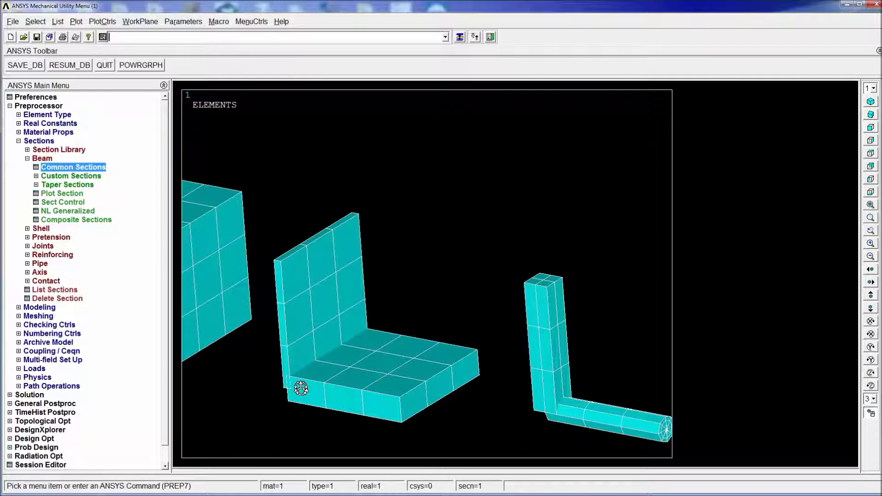
{"action": "right_click_drag", "start_coordinate": [349, 396], "coordinate": [386, 371], "text": "ctrl"}
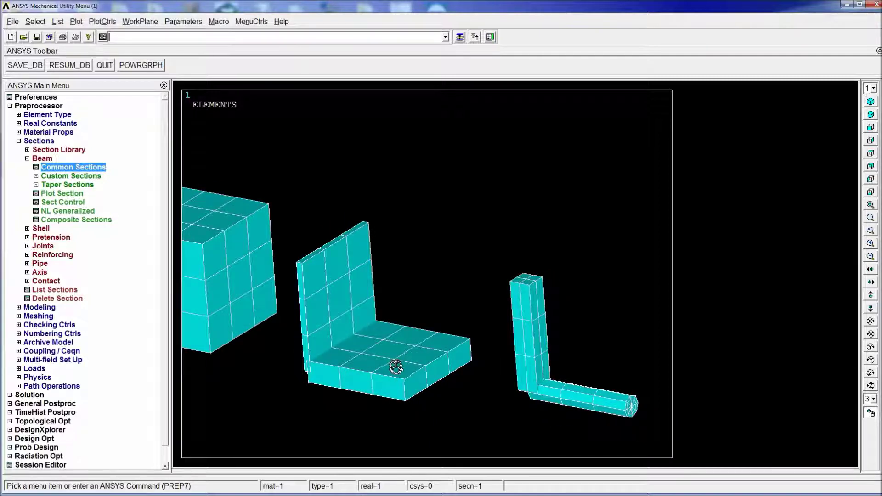
{"action": "left_click_drag", "start_coordinate": [395, 368], "coordinate": [338, 359], "text": "ctrl"}
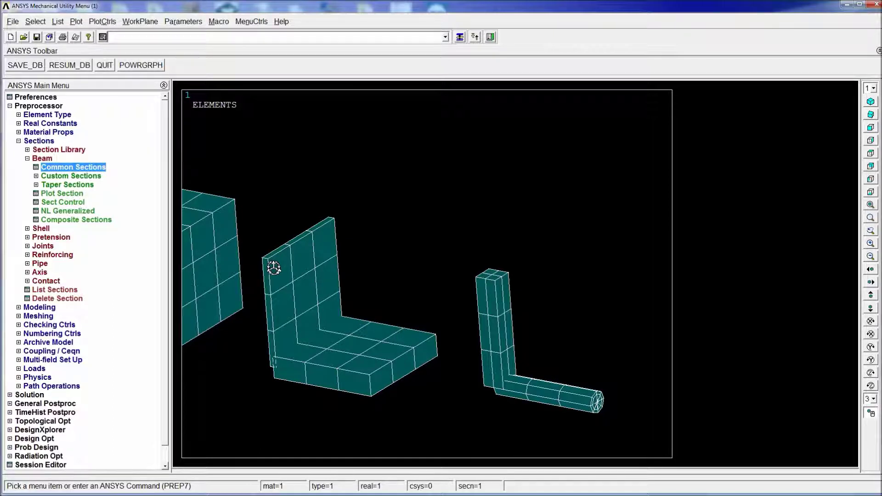
{"action": "right_click_drag", "start_coordinate": [274, 267], "coordinate": [301, 351], "text": "ctrl"}
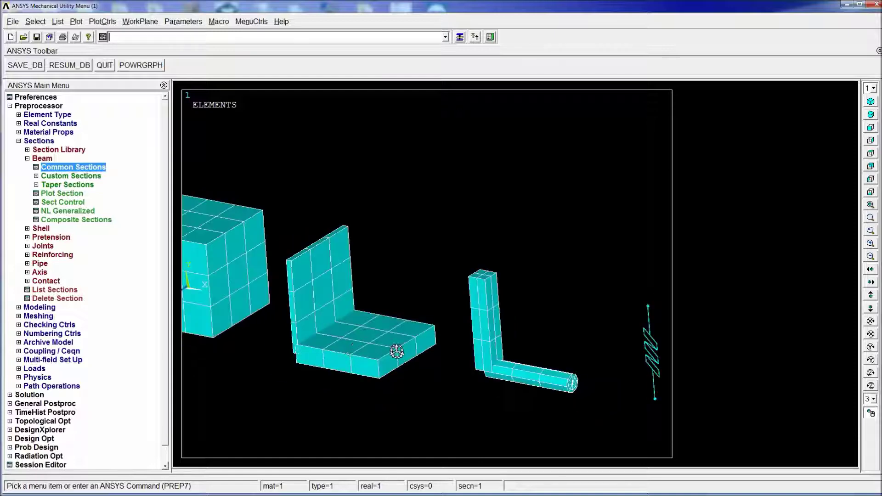
{"action": "left_click_drag", "start_coordinate": [408, 343], "coordinate": [296, 319], "text": "ctrl"}
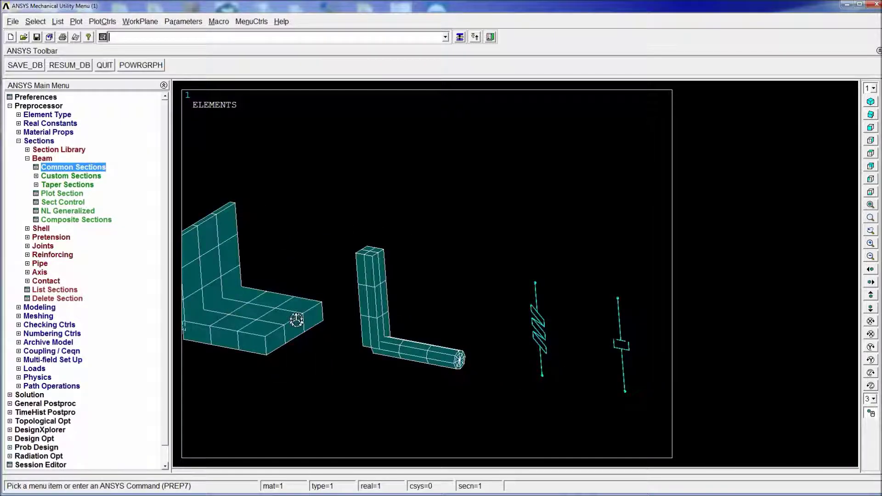
{"action": "left_click_drag", "start_coordinate": [361, 316], "coordinate": [347, 357], "text": "ctrl"}
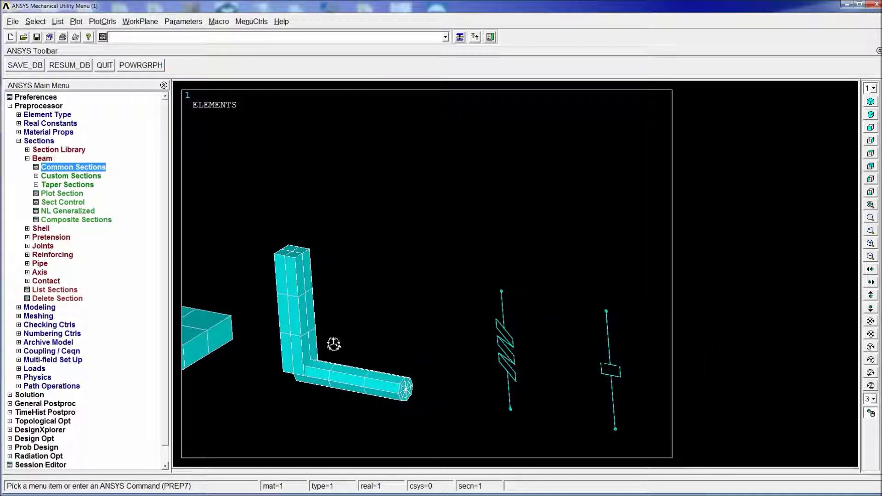
Step: Replot with LPLOT and EPLOT, then rotate and pan to reveal the springs, damper and mass
{"action": "type", "text": "lplot"}
{"action": "key", "text": "Return"}
{"action": "type", "text": "ep"}
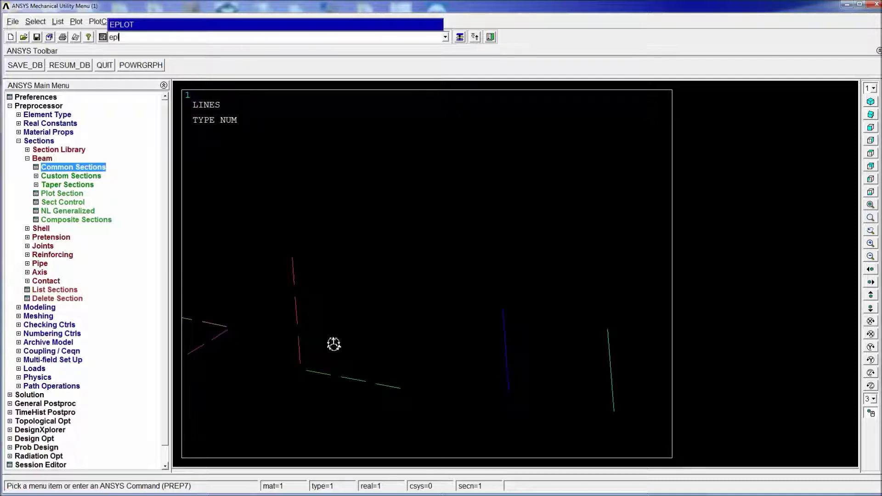
{"action": "type", "text": "lot"}
{"action": "key", "text": "Return"}
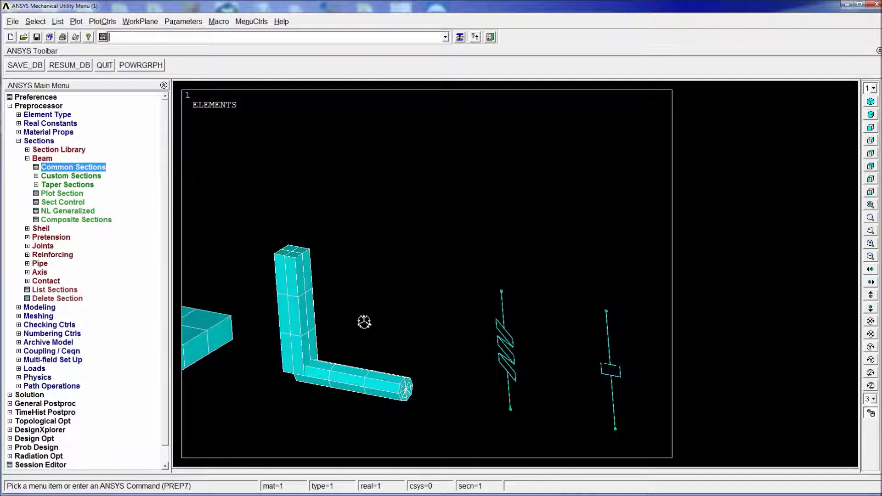
{"action": "right_click_drag", "start_coordinate": [365, 322], "coordinate": [325, 295], "text": "ctrl"}
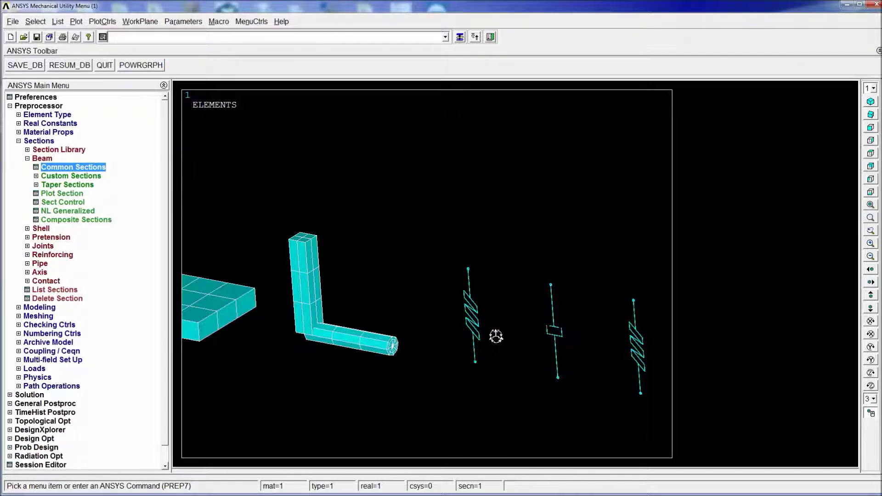
{"action": "left_click_drag", "start_coordinate": [496, 336], "coordinate": [321, 331], "text": "ctrl"}
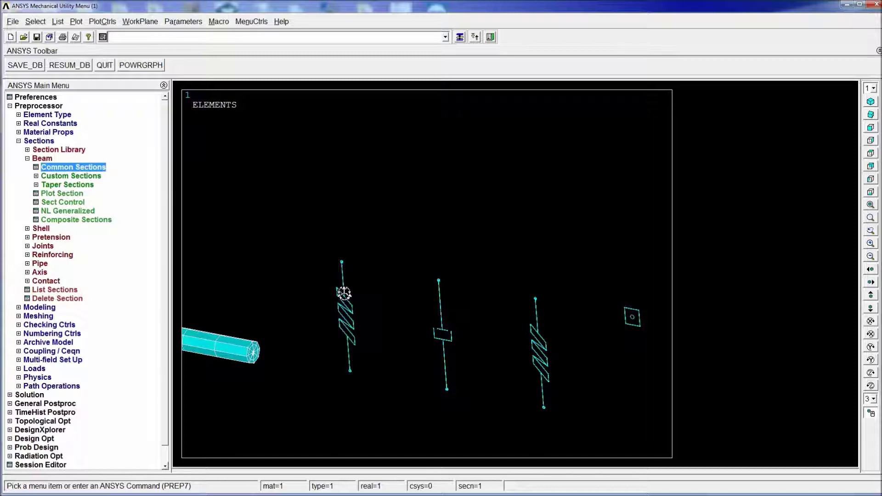
Step: Rotate and pan to centre the two spring coils, damper and square mass element
{"action": "left_click_drag", "start_coordinate": [331, 347], "coordinate": [364, 335], "text": "ctrl"}
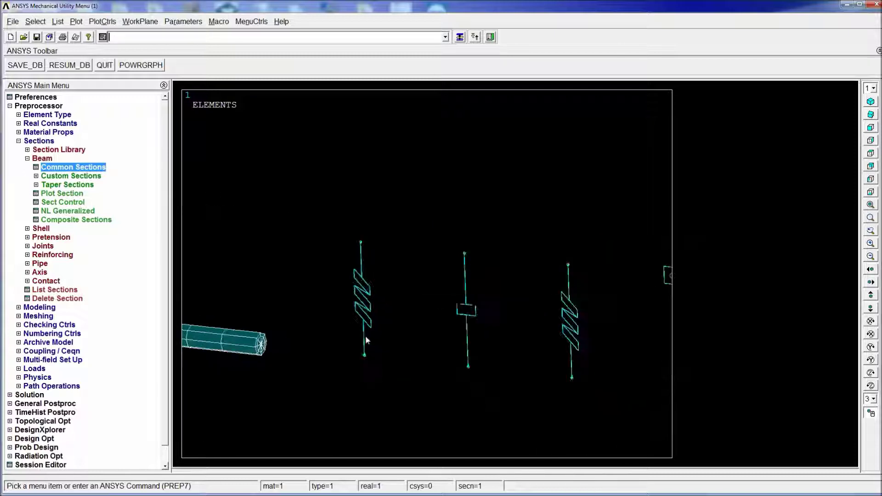
{"action": "right_click_drag", "start_coordinate": [365, 335], "coordinate": [394, 288], "text": "ctrl"}
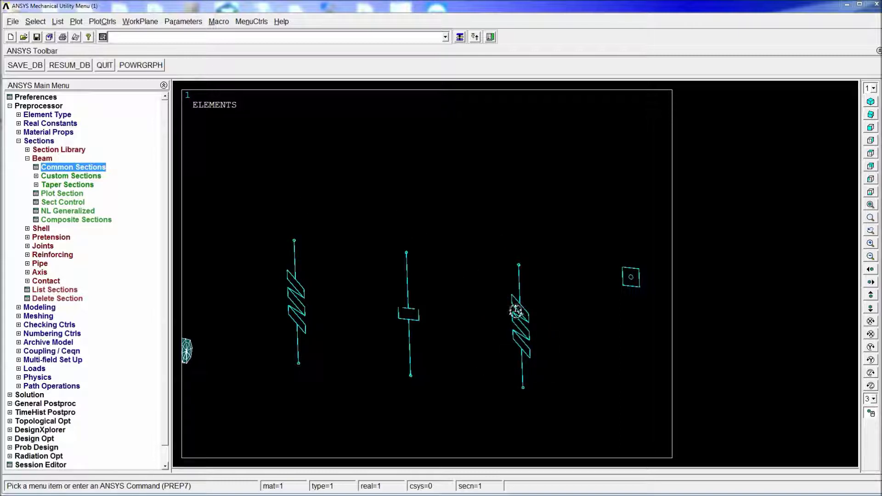
{"action": "left_click_drag", "start_coordinate": [552, 321], "coordinate": [457, 319]}
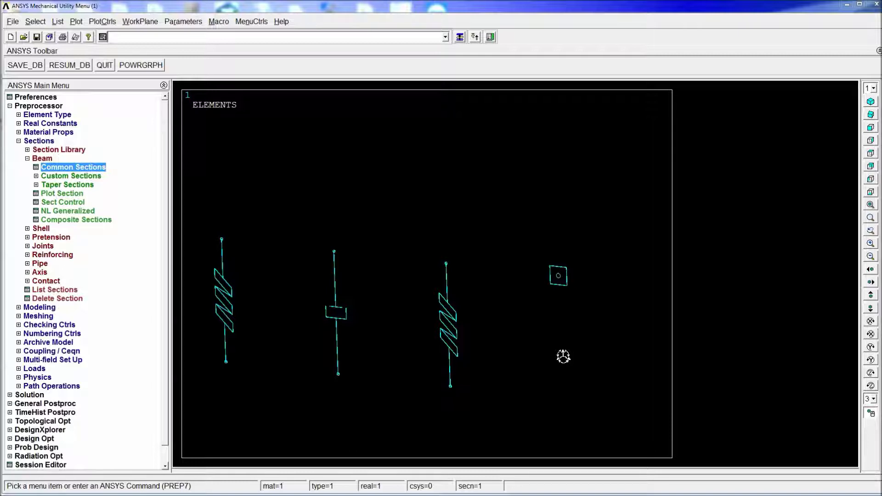
Step: Switch element shapes off with /ESHAPE,0, replot the elements and rotate to an overall view
{"action": "left_click", "coordinate": [283, 41]}
{"action": "type", "text": "/es"}
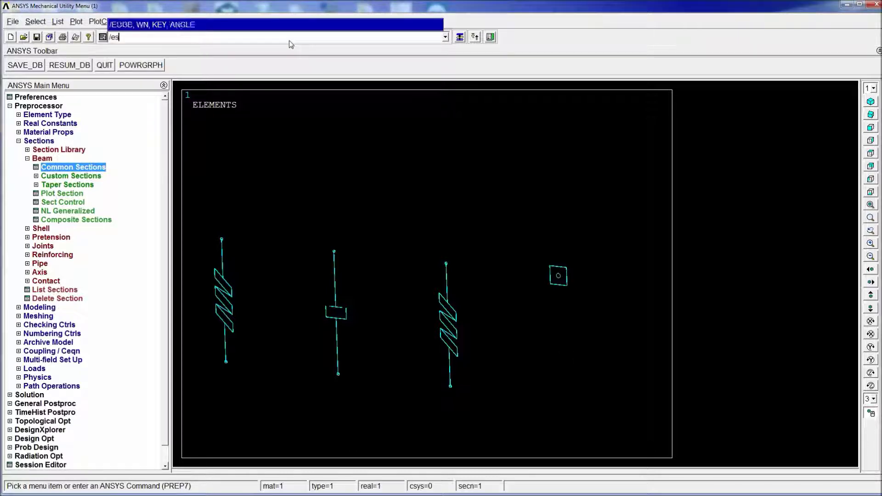
{"action": "type", "text": "hapem1"}
{"action": "key", "text": "BackSpace"}
{"action": "key", "text": "BackSpace"}
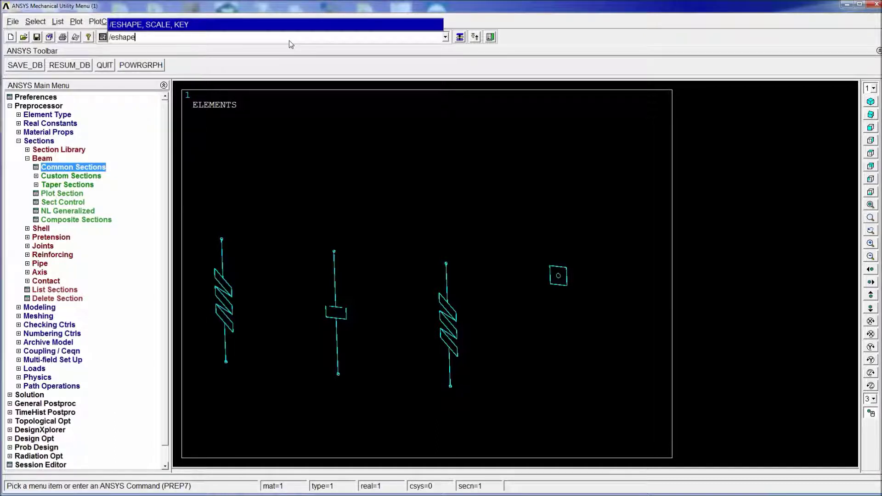
{"action": "type", "text": ",1"}
{"action": "key", "text": "Return"}
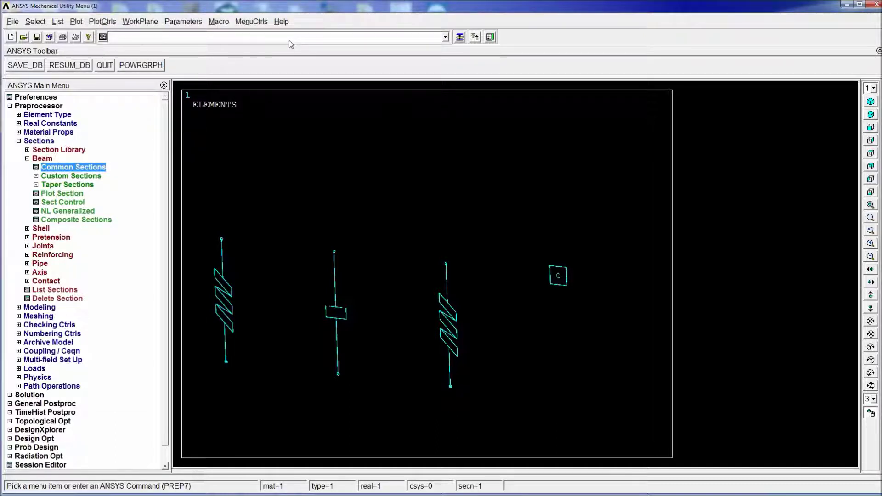
{"action": "key", "text": "Up"}
{"action": "key", "text": "BackSpace"}
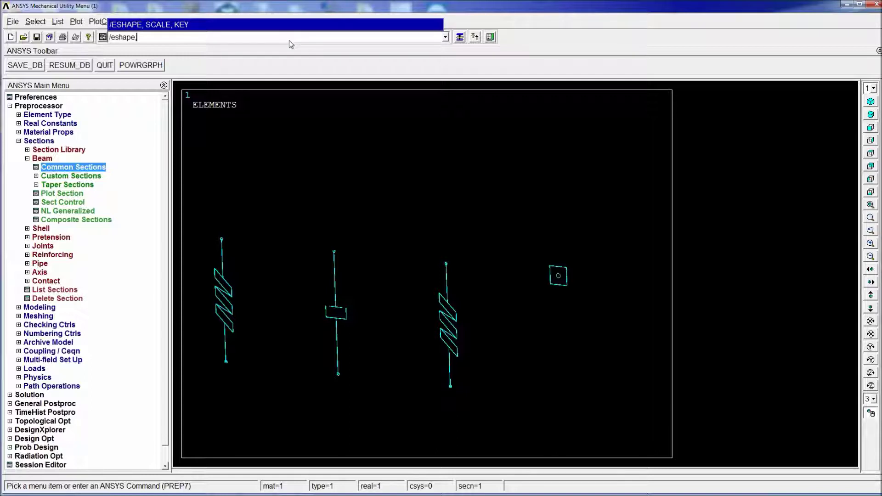
{"action": "key", "text": "Return"}
{"action": "type", "text": "eplot"}
{"action": "key", "text": "Return"}
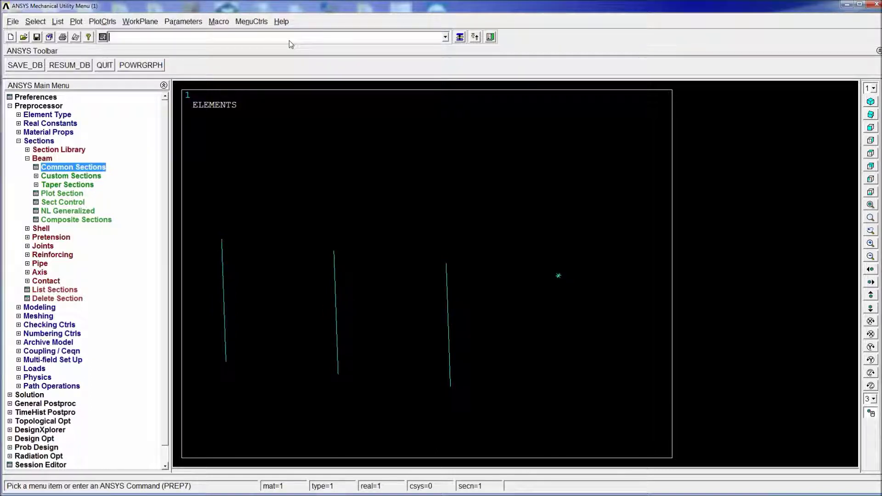
{"action": "mouse_move", "coordinate": [572, 302]}
{"action": "right_mouse_down", "text": "ctrl"}
{"action": "mouse_move", "coordinate": [445, 300]}
{"action": "mouse_move", "coordinate": [537, 319]}
{"action": "right_mouse_up", "text": "ctrl"}
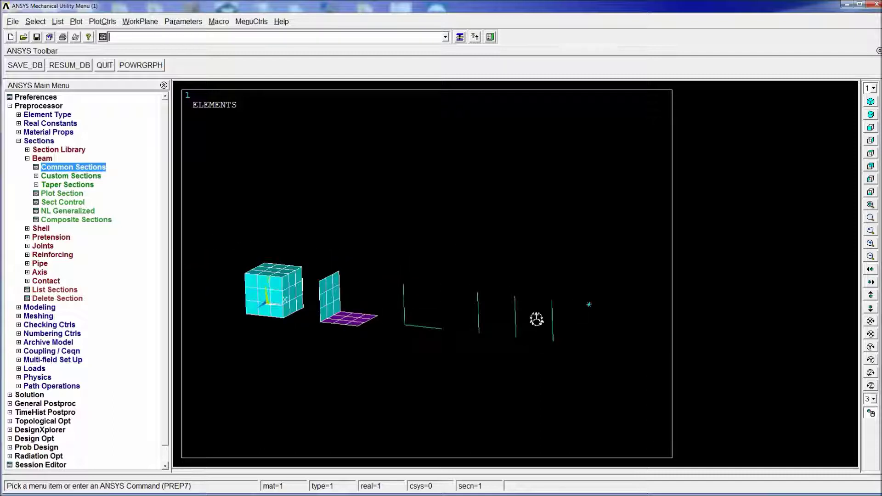
Step: Switch element shapes back on with /ESHAPE,1,1 and replot to show thick shell, solid beam and coiled springs
{"action": "type", "text": "/eshapem1"}
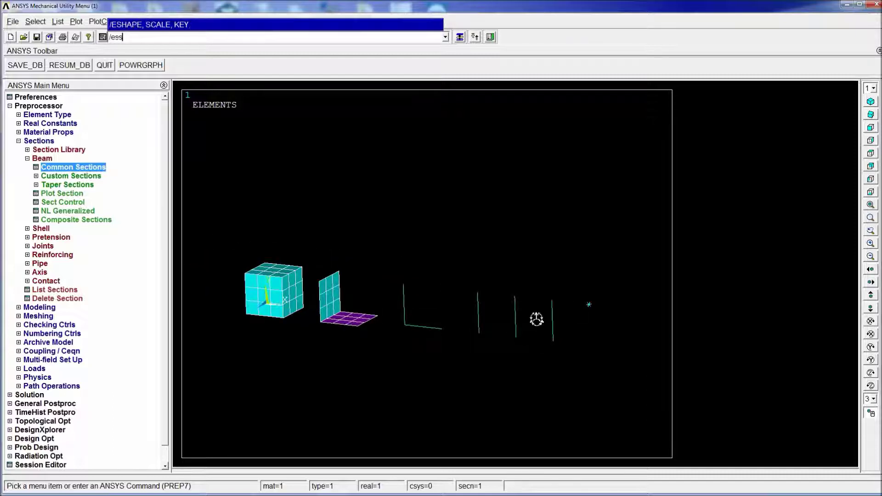
{"action": "key", "text": "BackSpace"}
{"action": "key", "text": "BackSpace"}
{"action": "key", "text": "BackSpace"}
{"action": "type", "text": ",1,1"}
{"action": "key", "text": "Return"}
{"action": "type", "text": "/replot"}
{"action": "key", "text": "Return"}
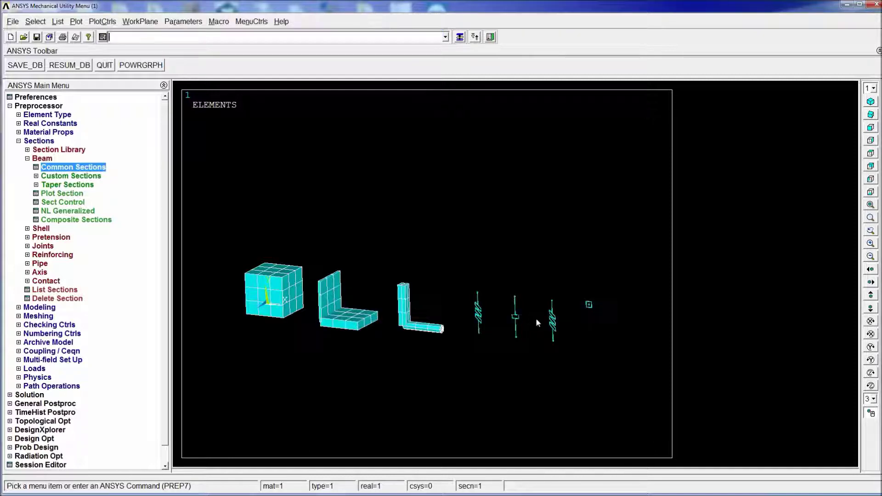